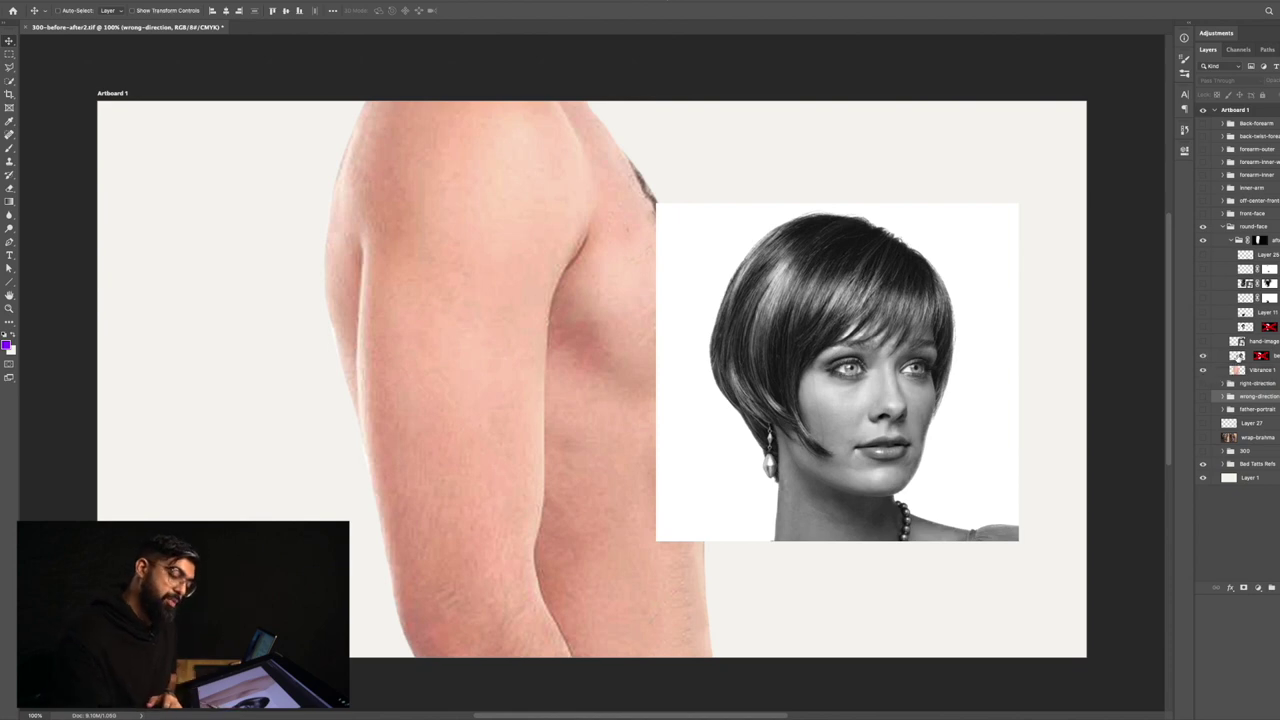
# Move the portrait layer onto the upper arm and re-enable its mask
pyautogui.click(1238, 356)
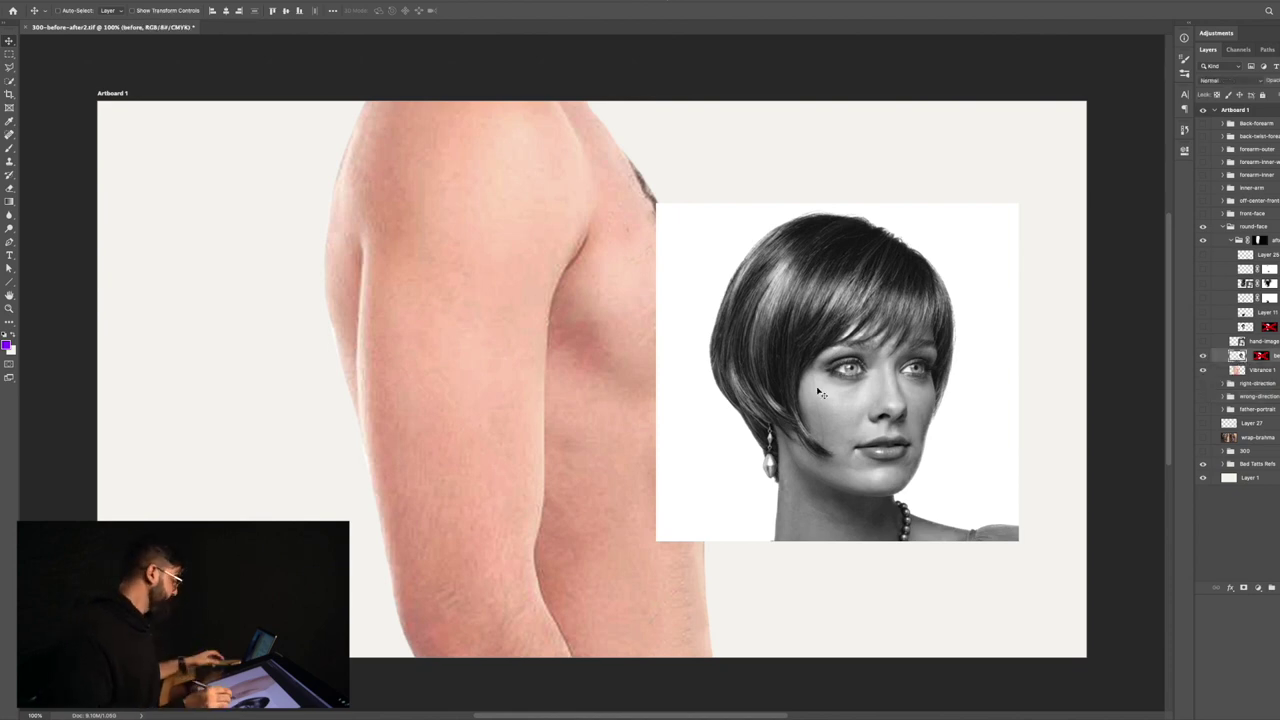
pyautogui.moveTo(877, 405); pyautogui.dragTo(489, 411)
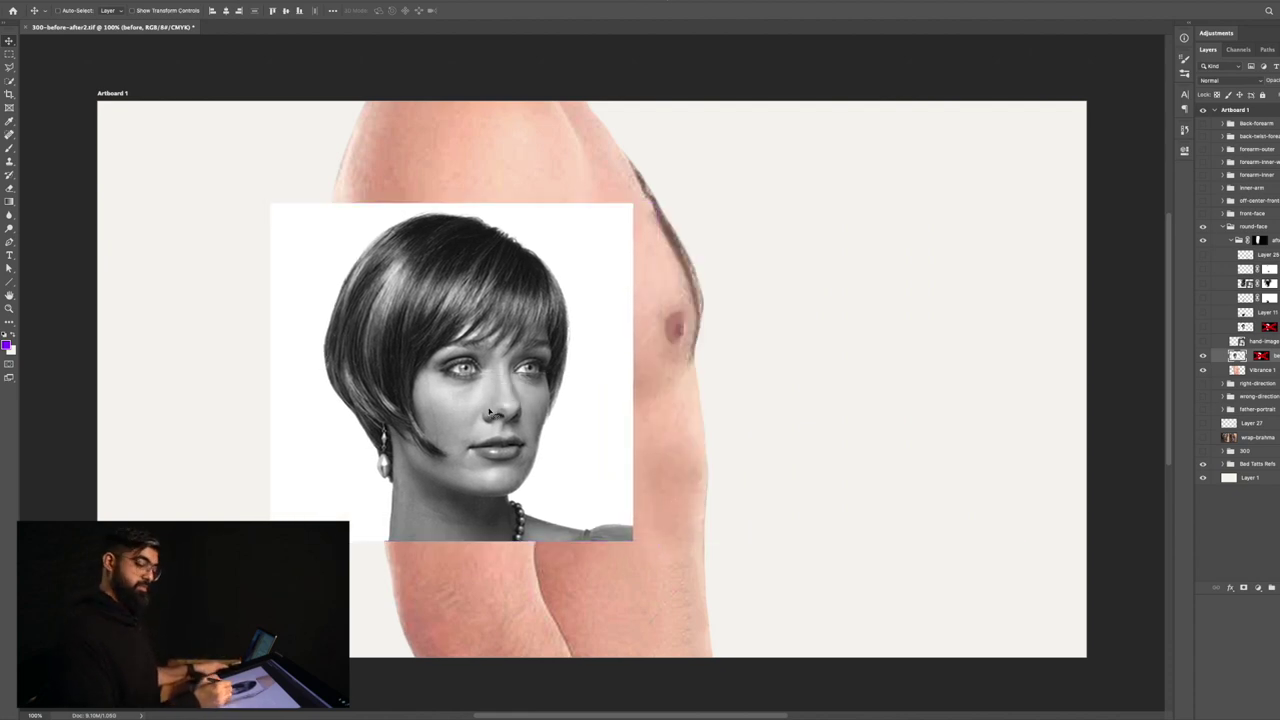
pyautogui.keyDown('shift'); pyautogui.click(1262, 356); pyautogui.keyUp('shift')
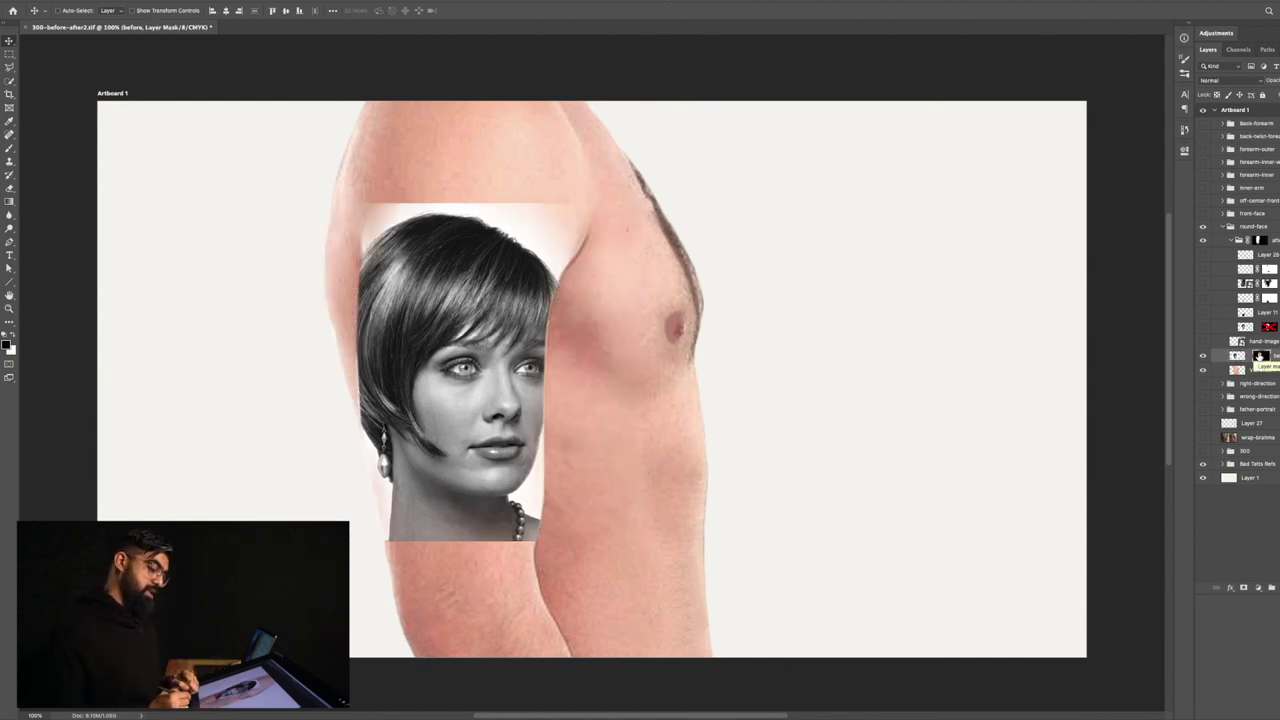
pyautogui.click(1237, 357)
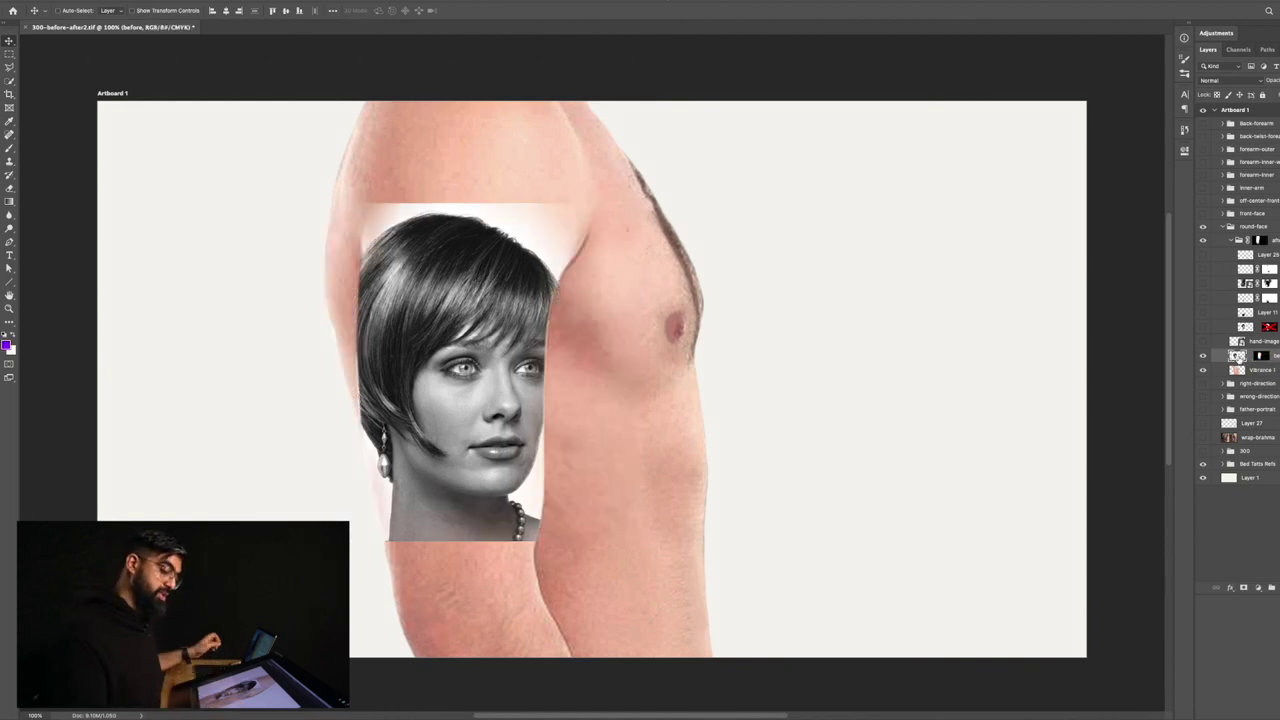
# Scale the portrait to about 71% and set its blend mode to Multiply
pyautogui.hotkey('ctrl', 't')
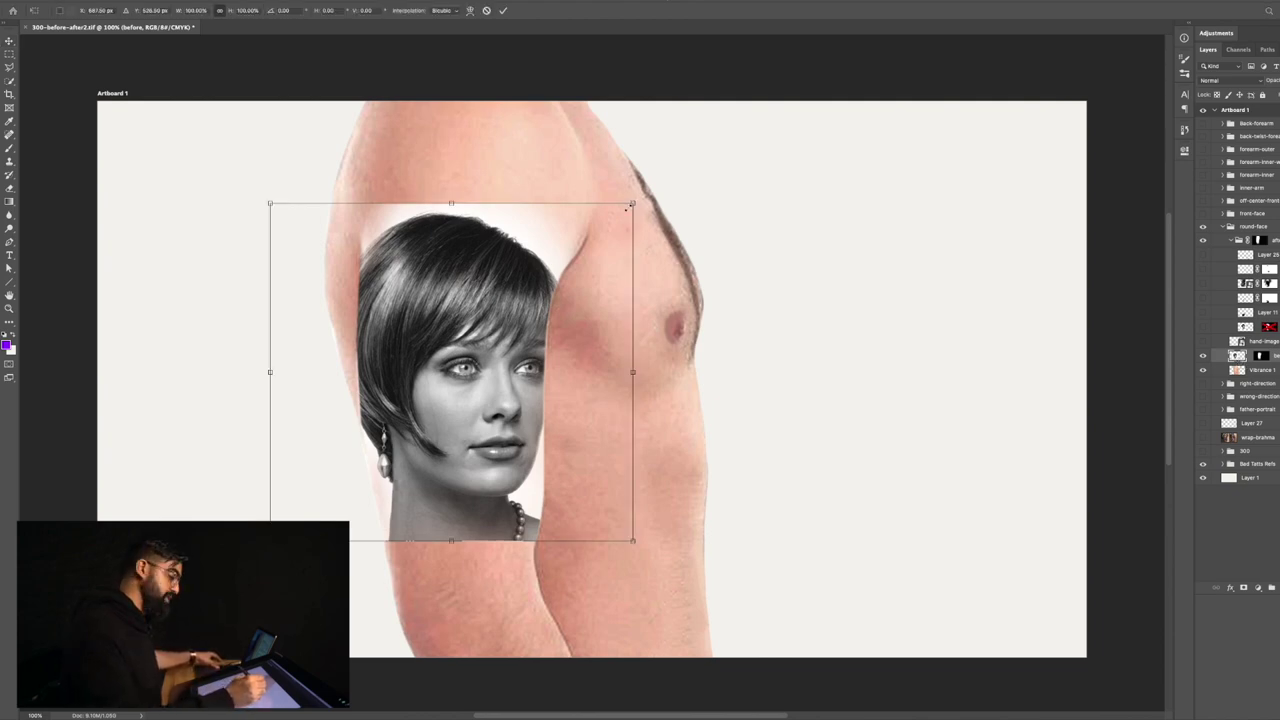
pyautogui.moveTo(630, 207); pyautogui.dragTo(576, 244)
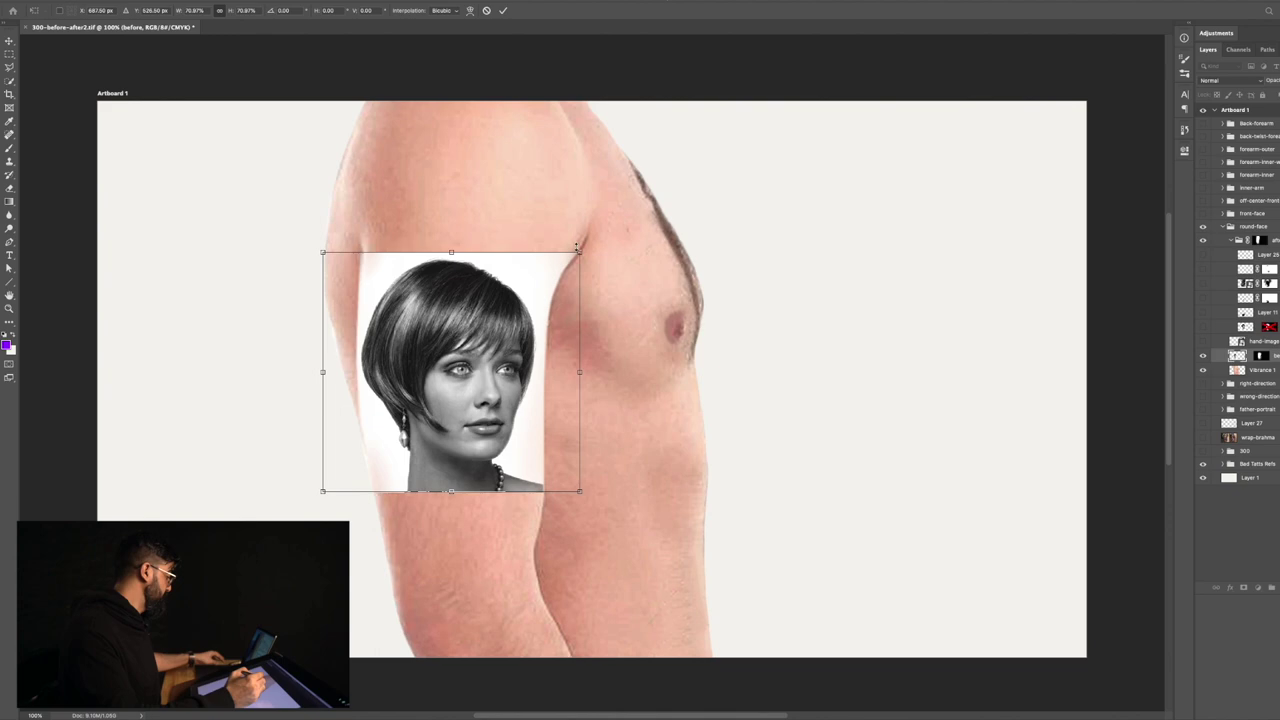
pyautogui.press('Return')
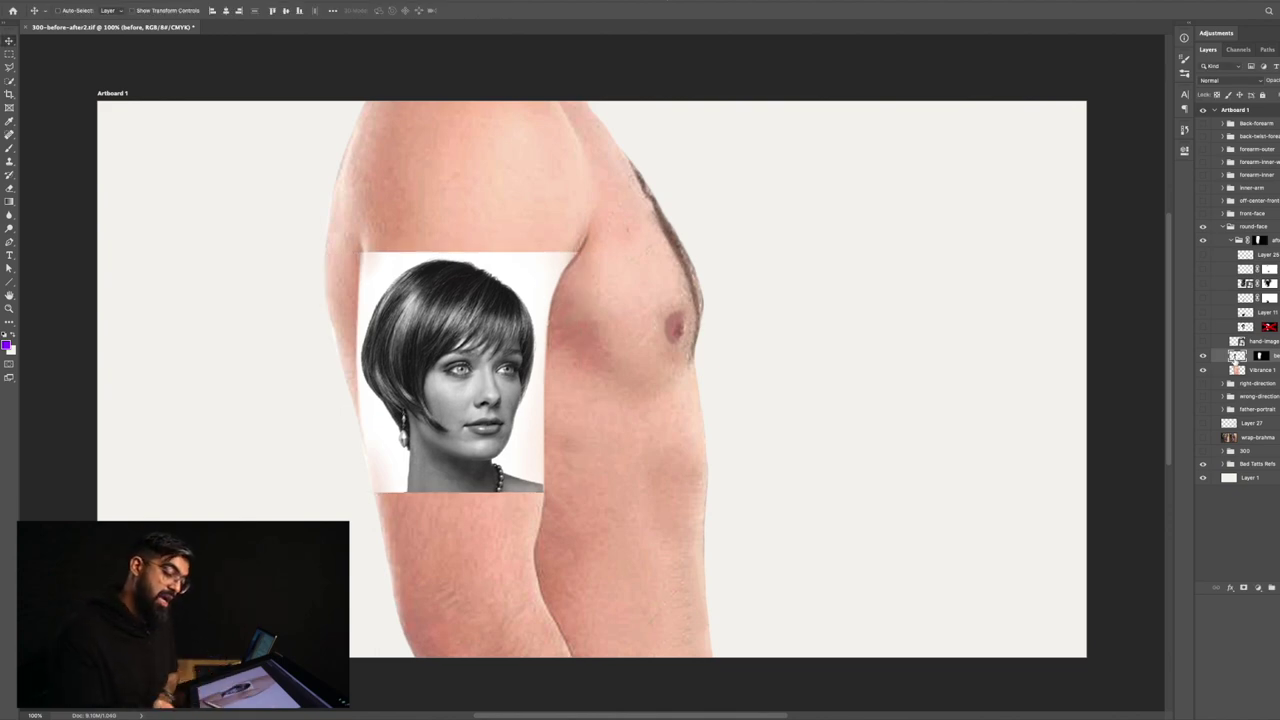
pyautogui.click(1215, 80)
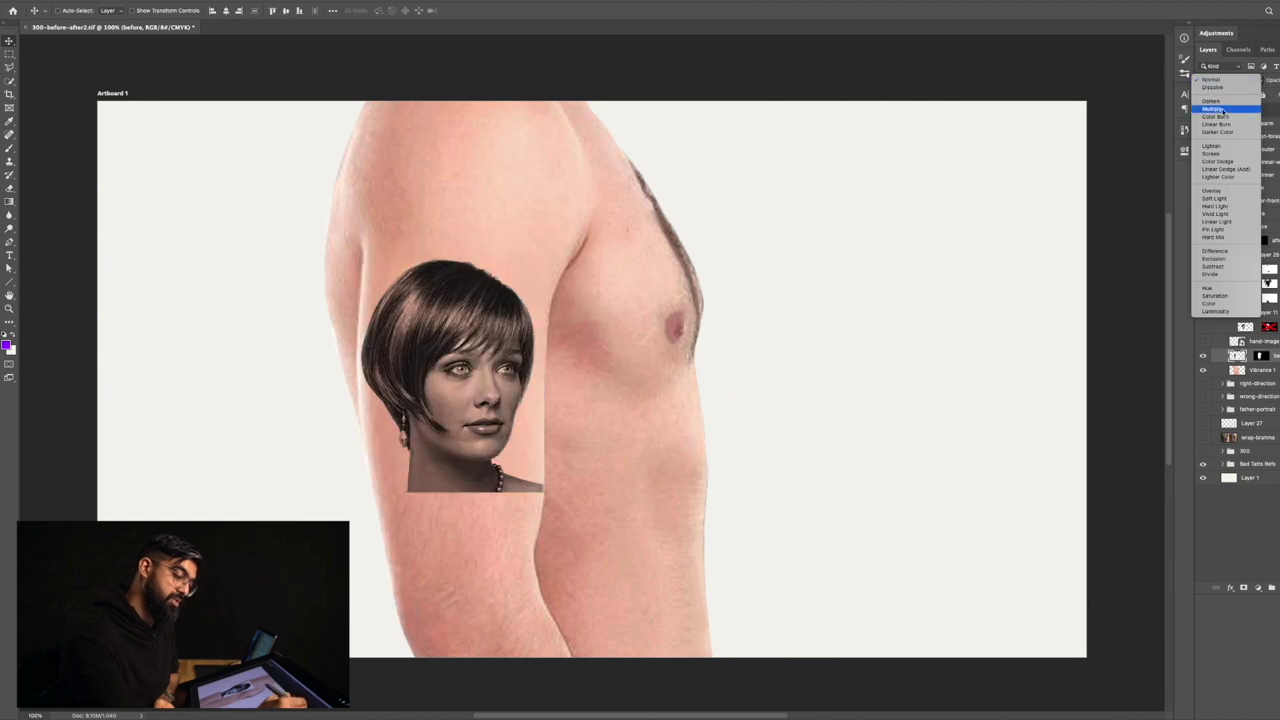
pyautogui.click(1220, 112)
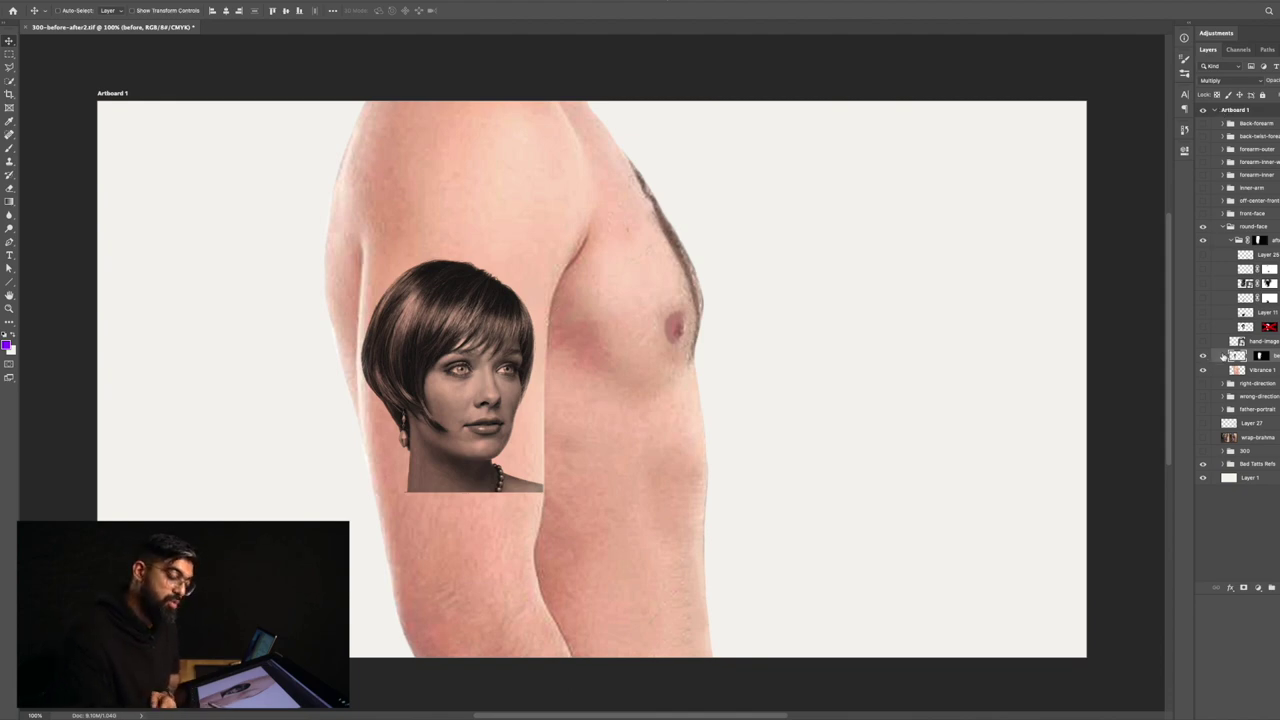
# Revert to the full-size portrait and re-enable its layer mask
pyautogui.hotkey('shift', 'alt', 'n')
pyautogui.click(1222, 350)
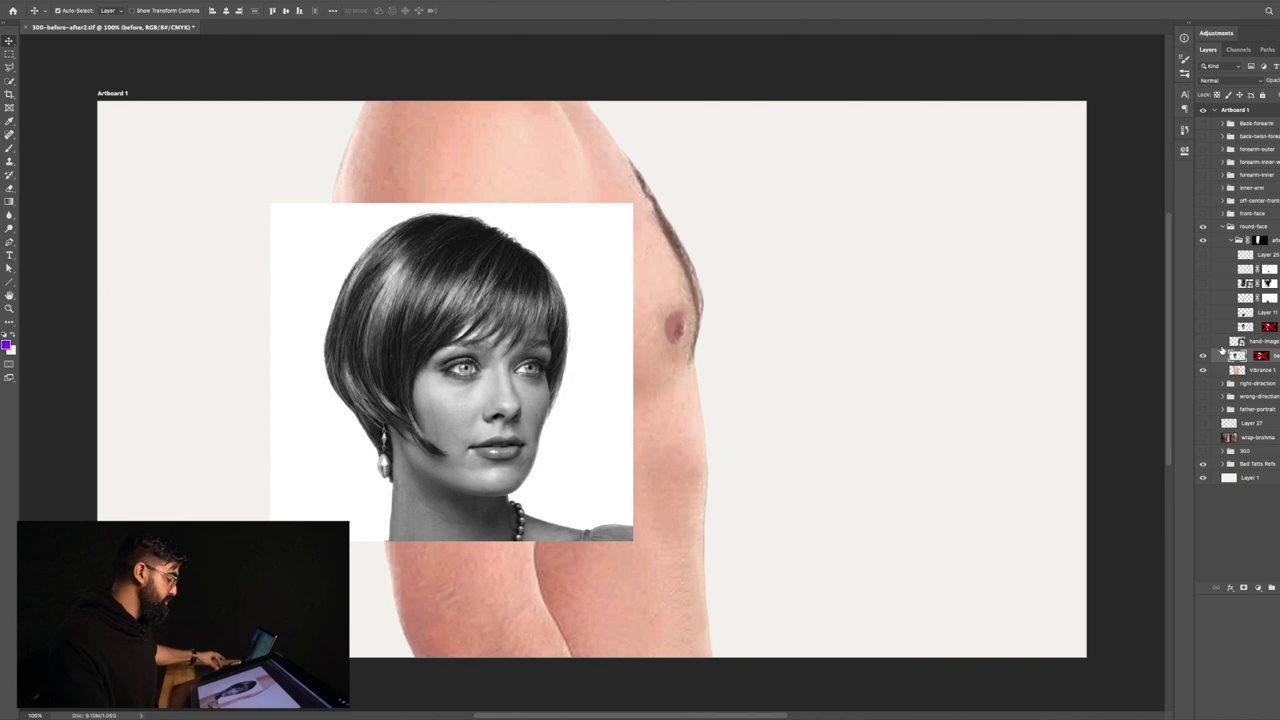
pyautogui.keyDown('shift'); pyautogui.click(1260, 358); pyautogui.keyUp('shift')
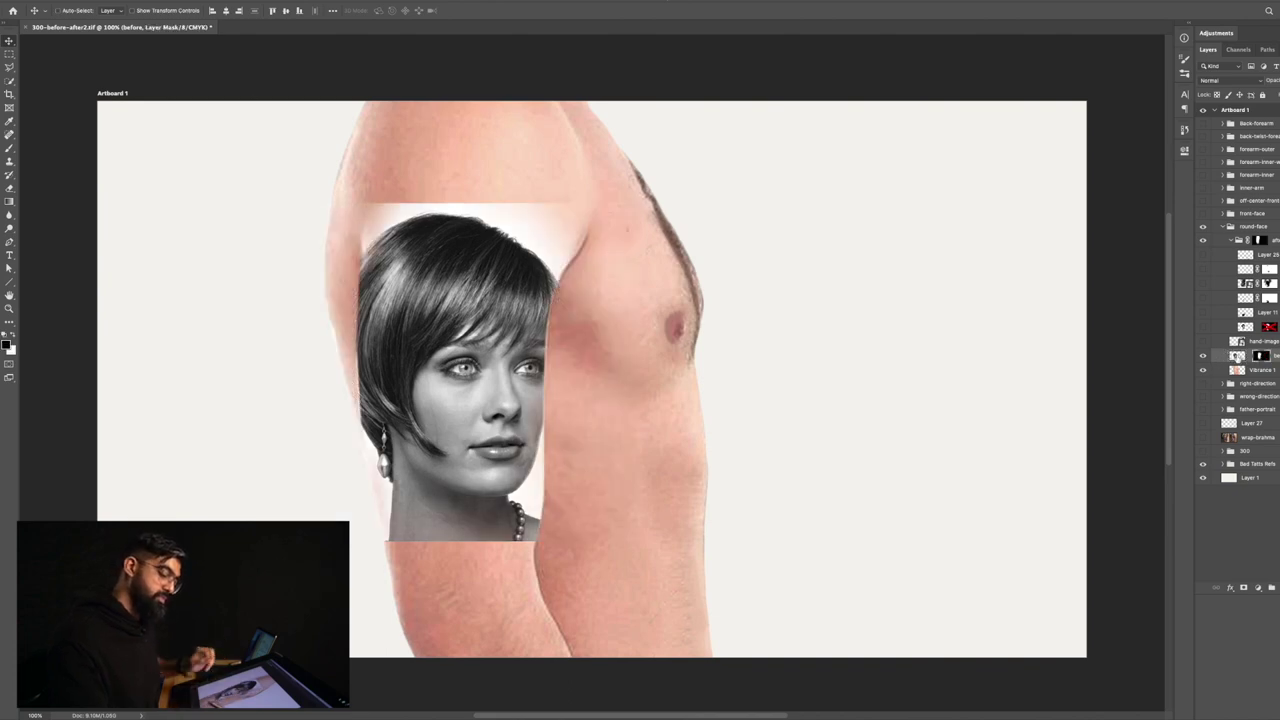
pyautogui.click(1237, 356)
# Set the portrait to Multiply and show the hand reference photo
pyautogui.click(1222, 80)
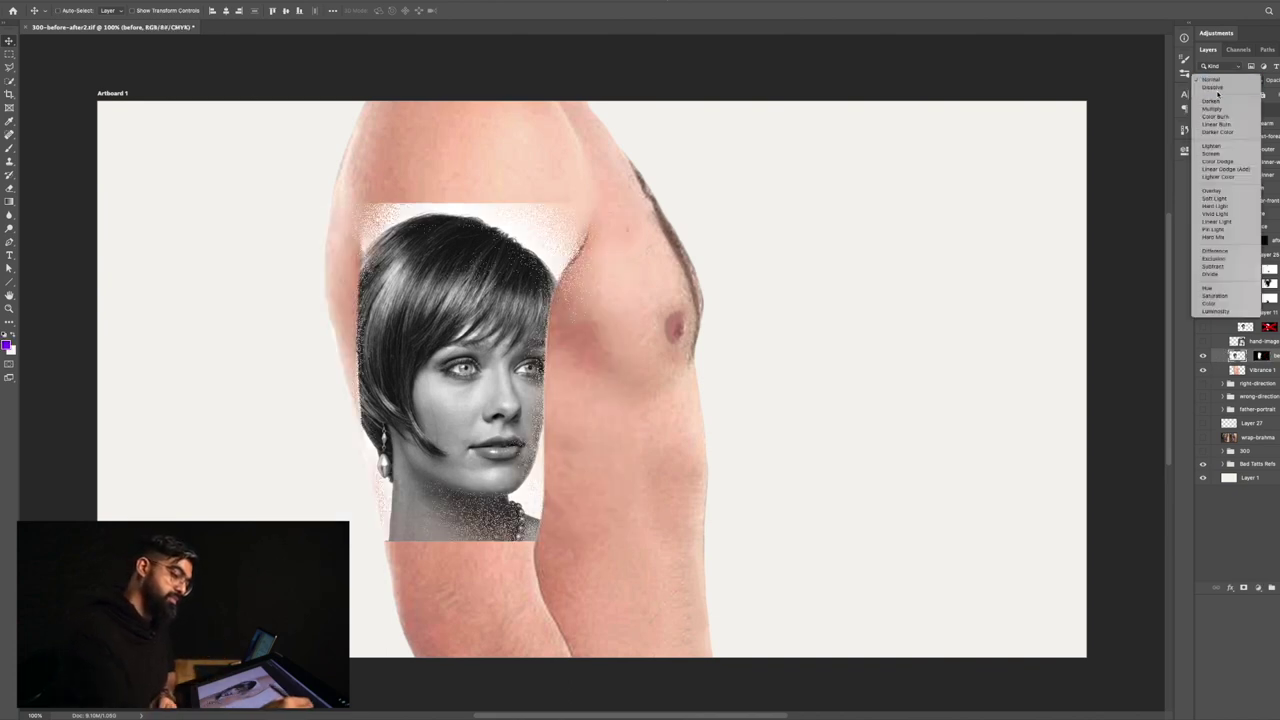
pyautogui.click(1220, 112)
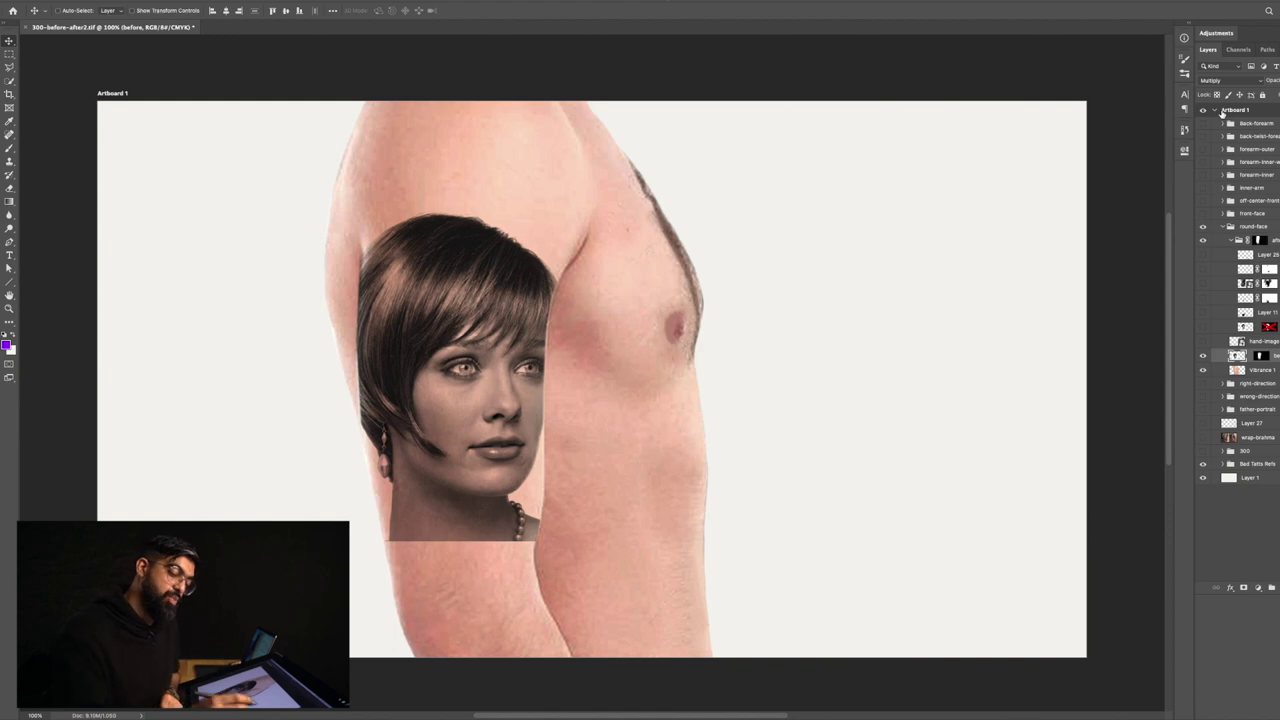
pyautogui.click(1203, 342)
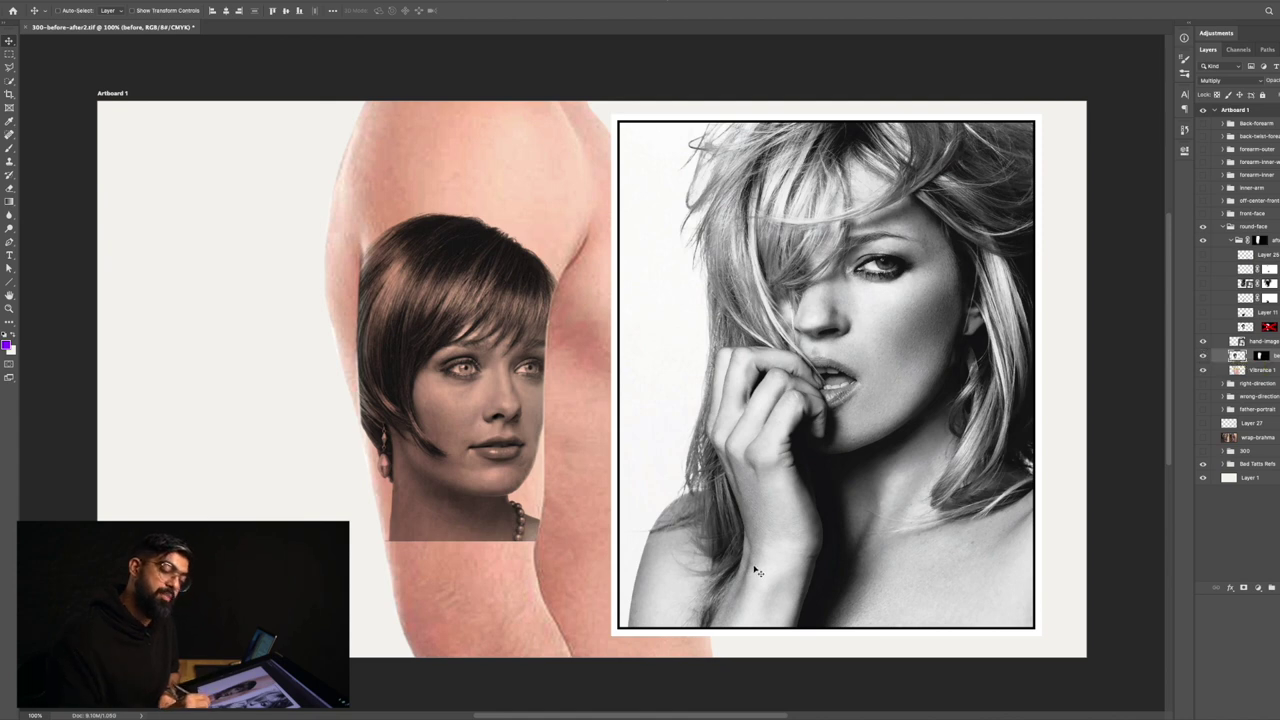
# Drag Layer 25 above the round-face group and hide Layer 28's purple sketch
pyautogui.click(1220, 258)
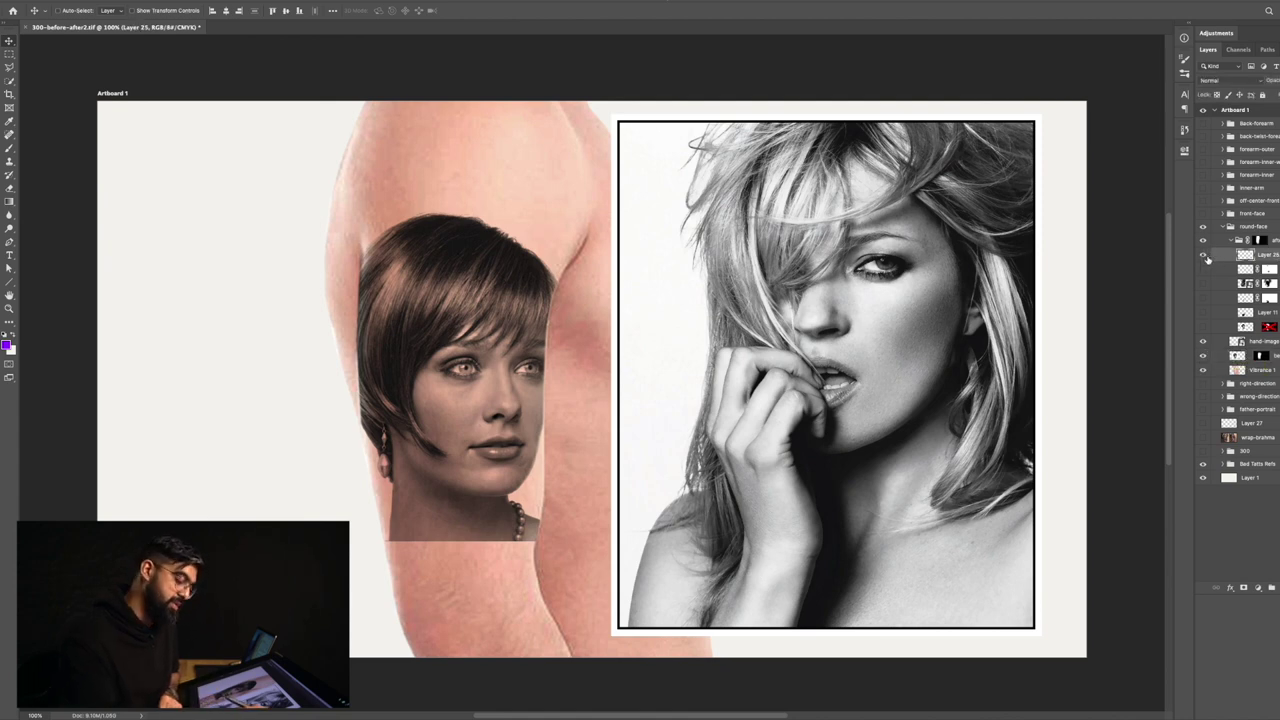
pyautogui.press('ctrl')
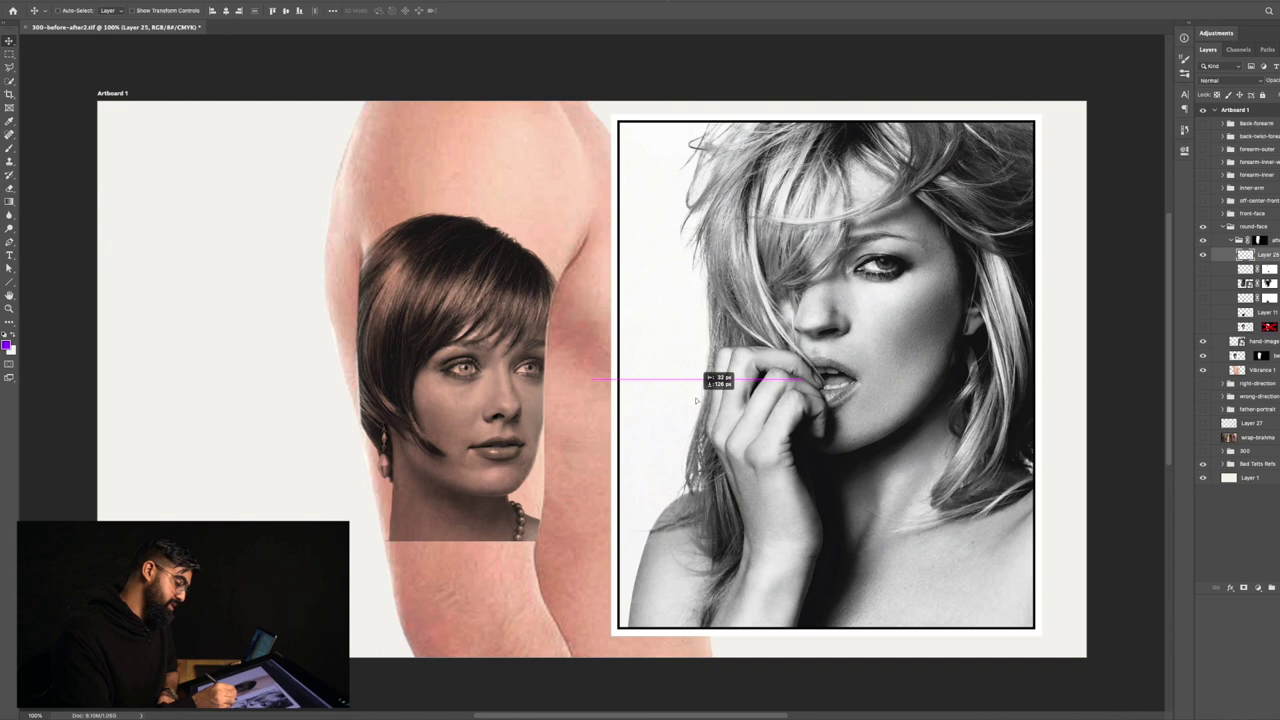
pyautogui.press('z')
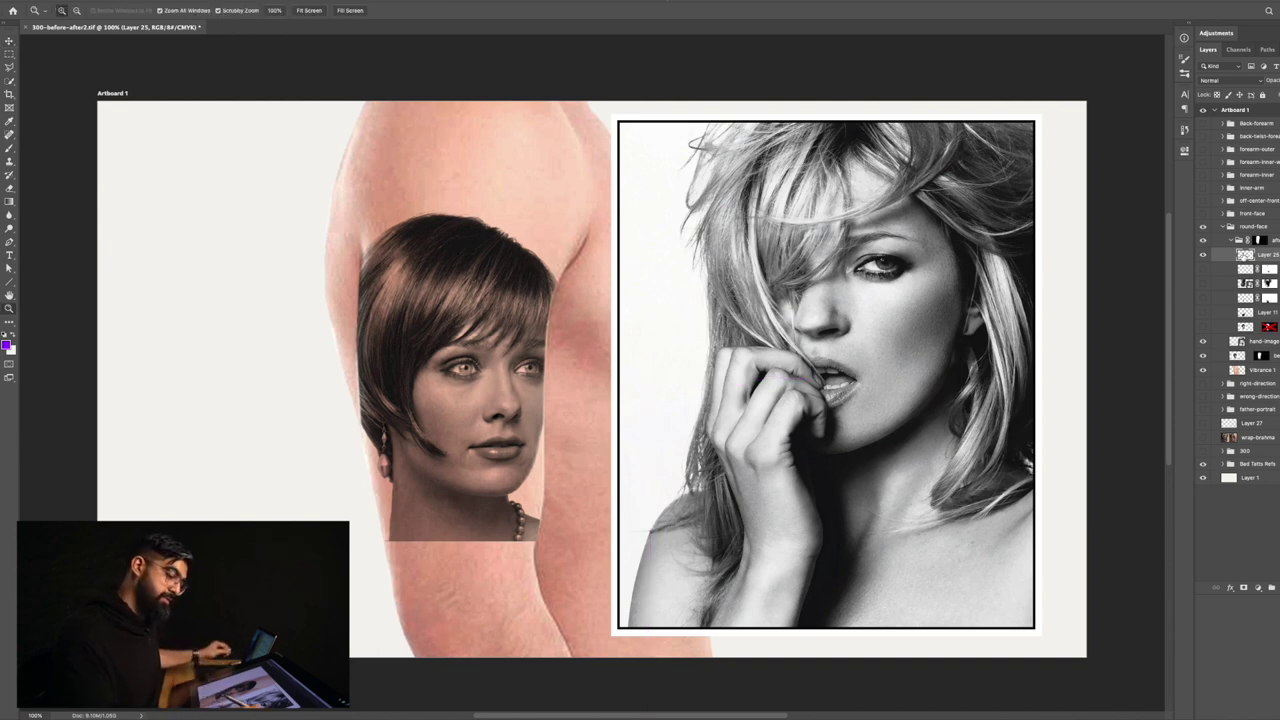
pyautogui.press('b')
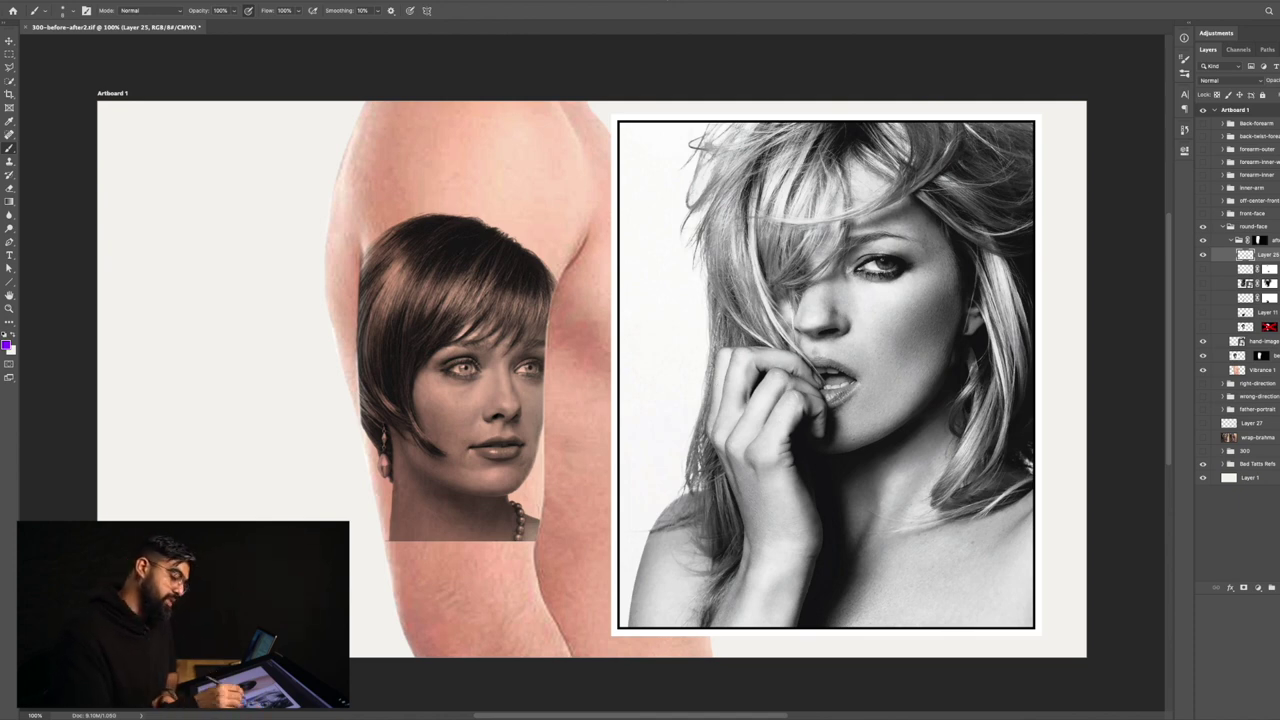
pyautogui.moveTo(1250, 241); pyautogui.dragTo(1250, 222)
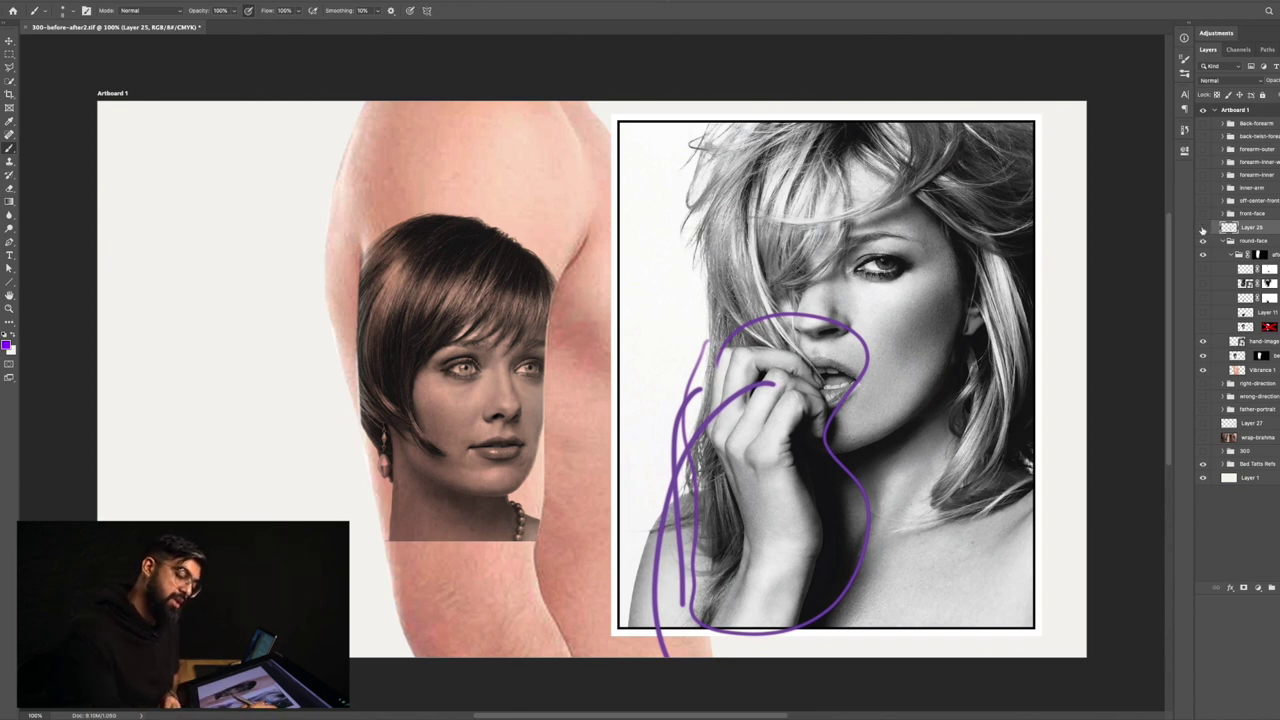
pyautogui.click(1203, 228)
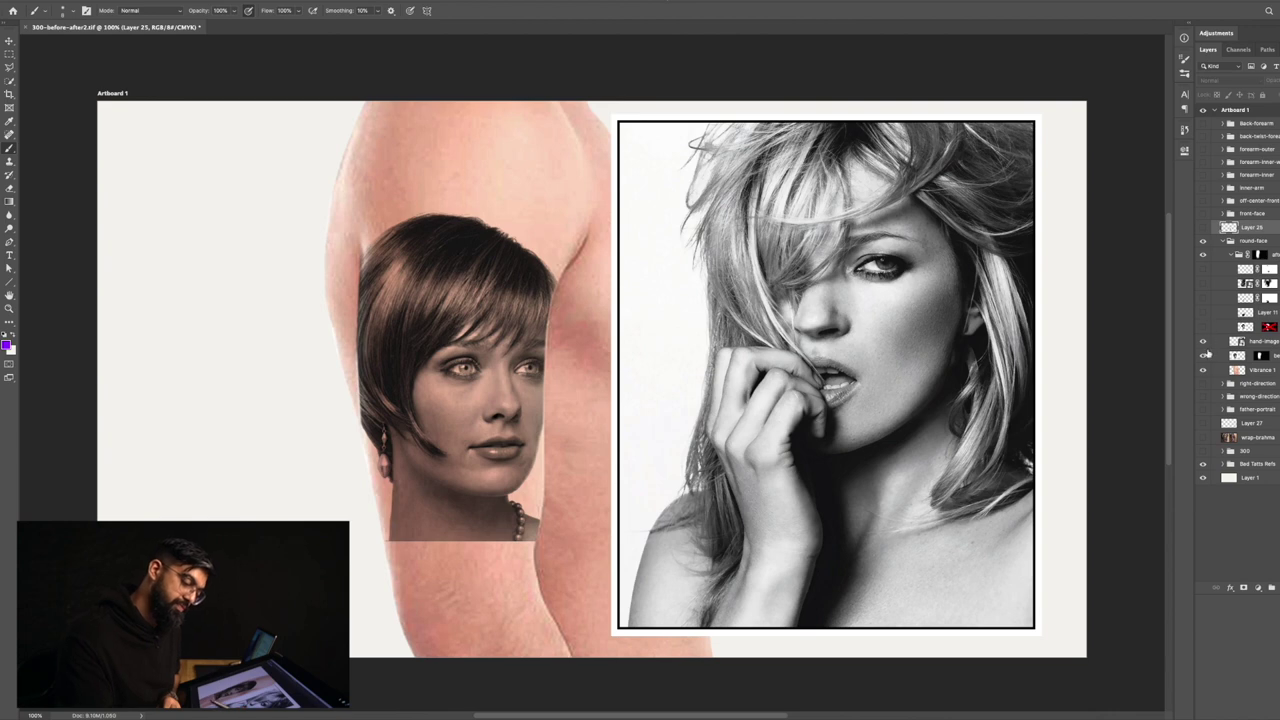
# Hide the reference layer, then show the portrait, dark fade, hand, bokeh and arm-highlight layers
pyautogui.click(1203, 355)
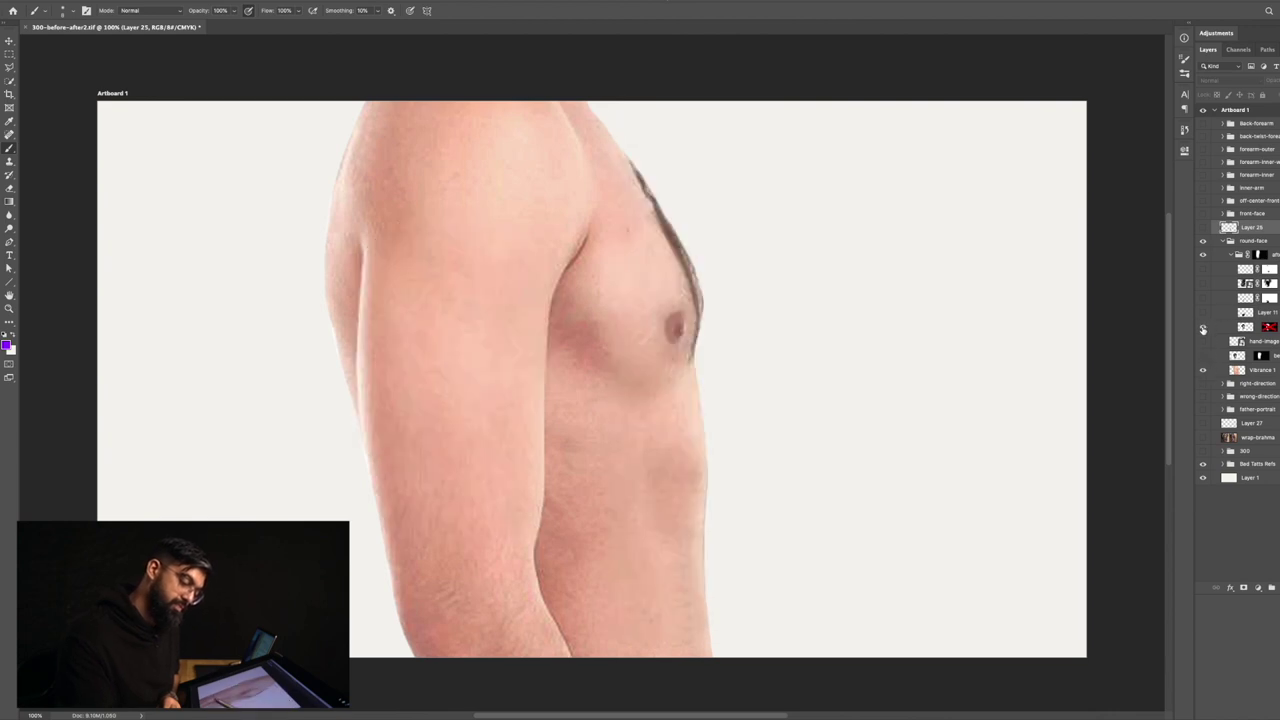
pyautogui.click(1203, 329)
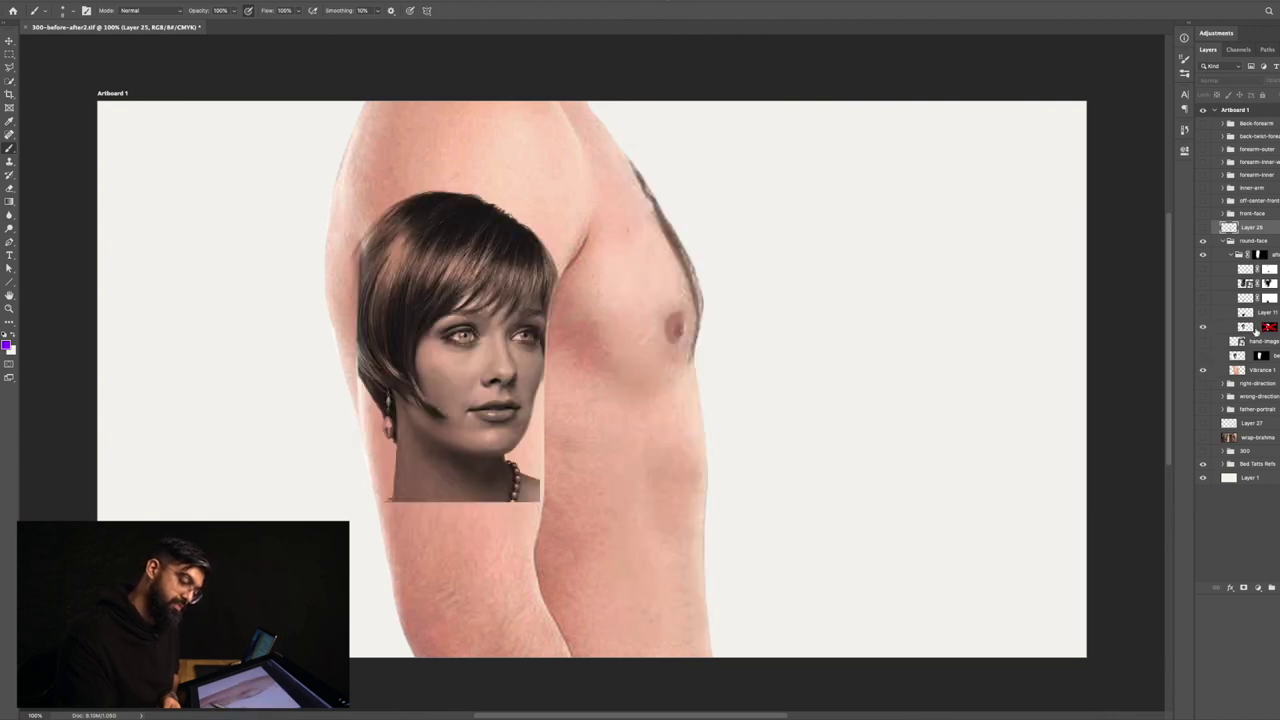
pyautogui.click(1203, 314)
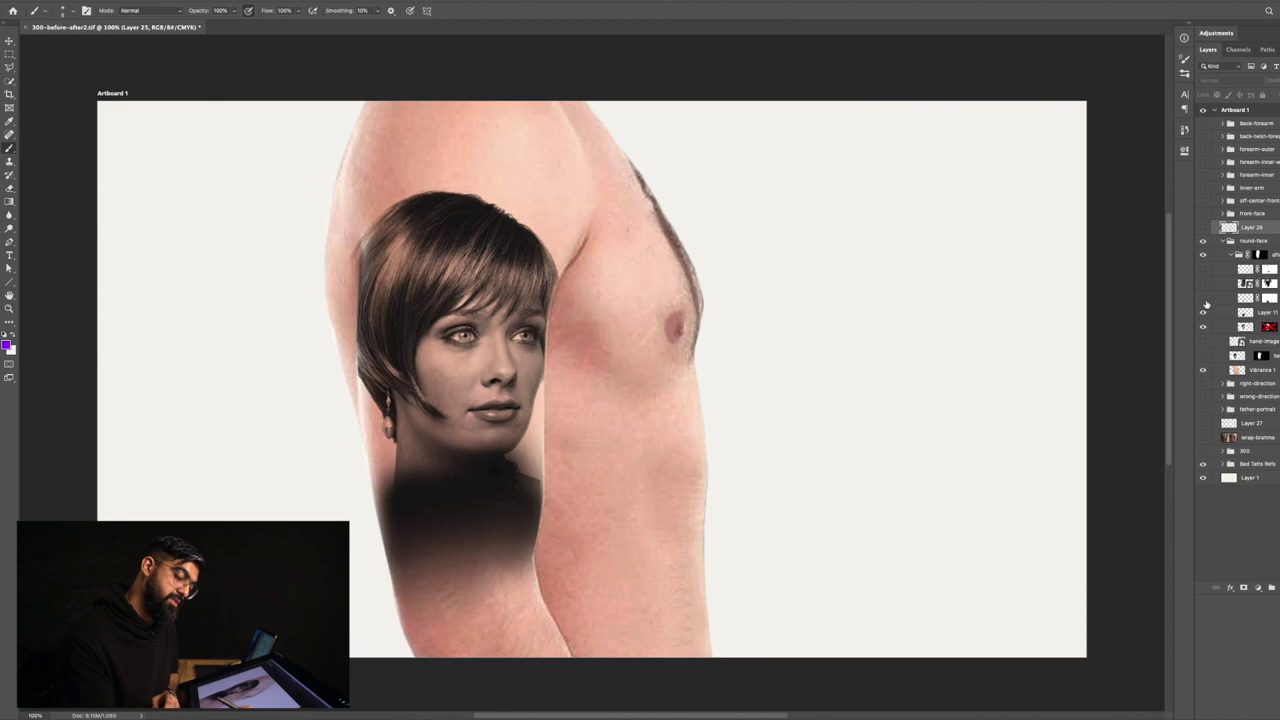
pyautogui.click(1203, 299)
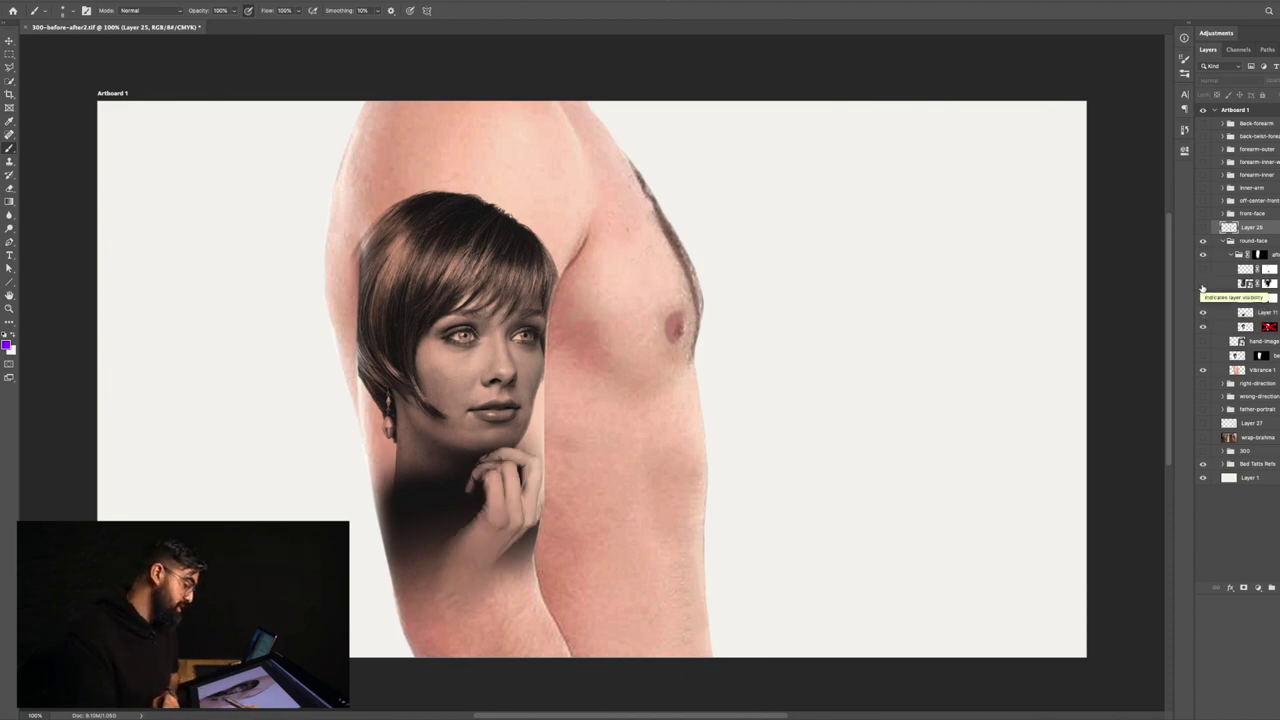
pyautogui.click(1203, 285)
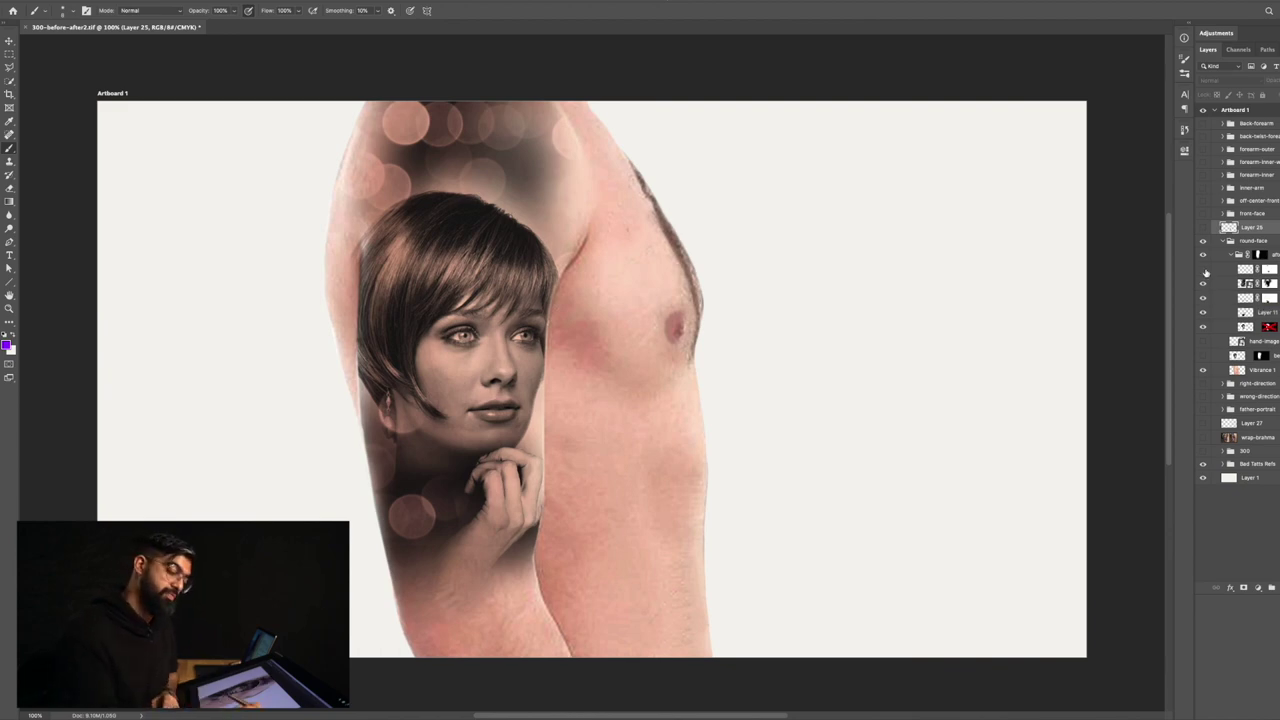
pyautogui.click(1203, 271)
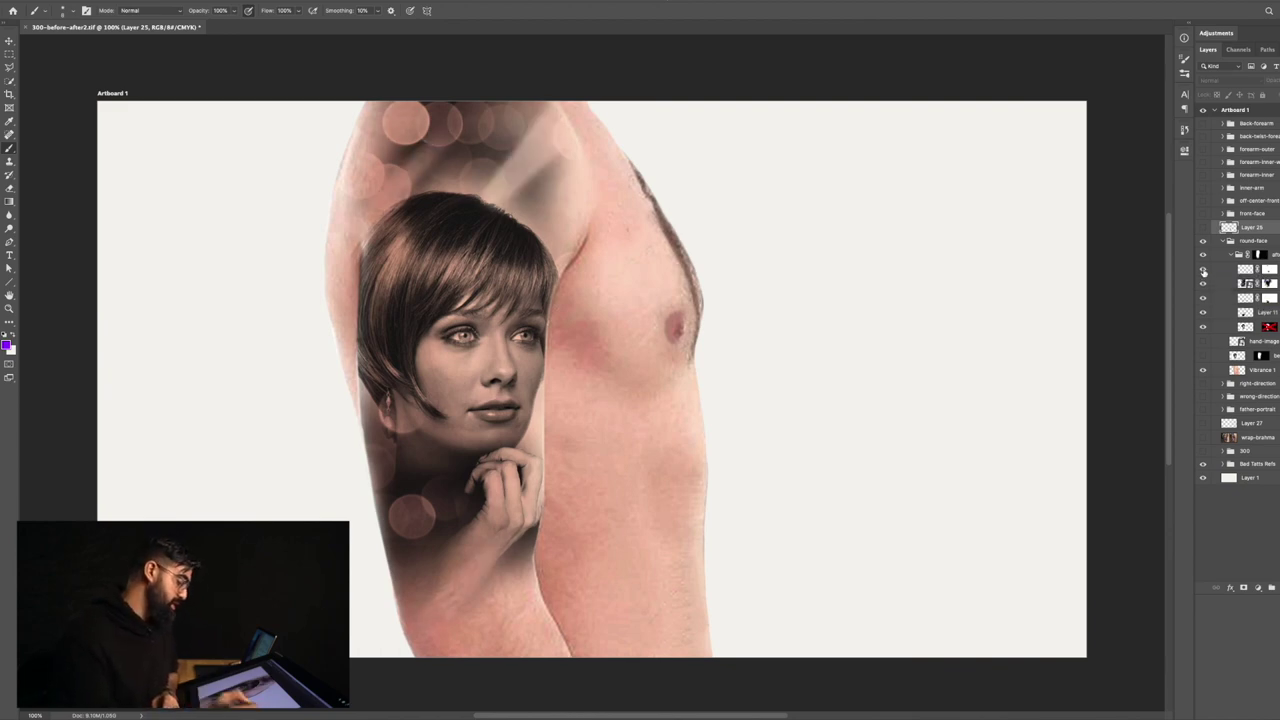